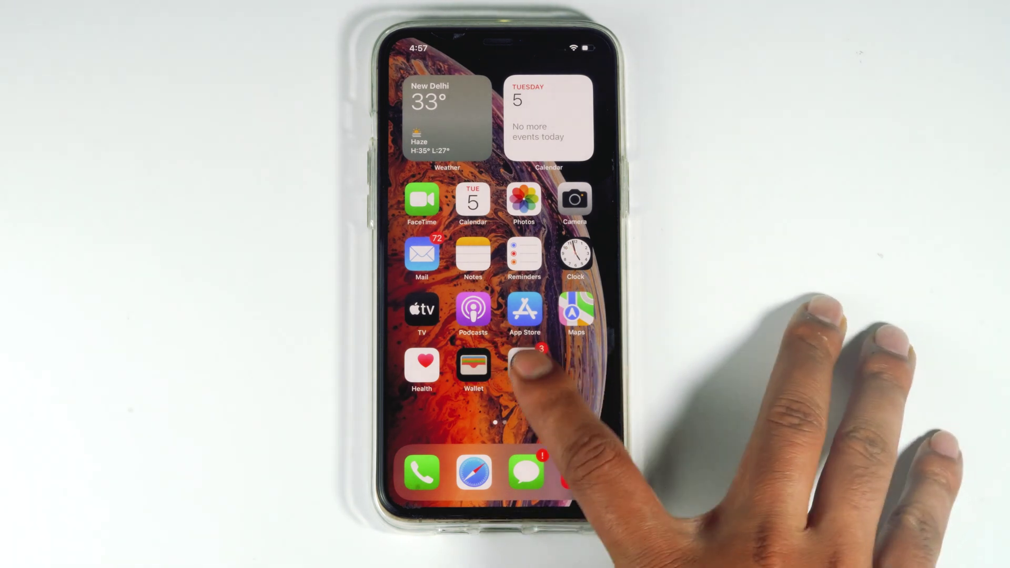
Step: Launch Settings and go through the Apple ID page to the iCloud sync settings
click(525, 365)
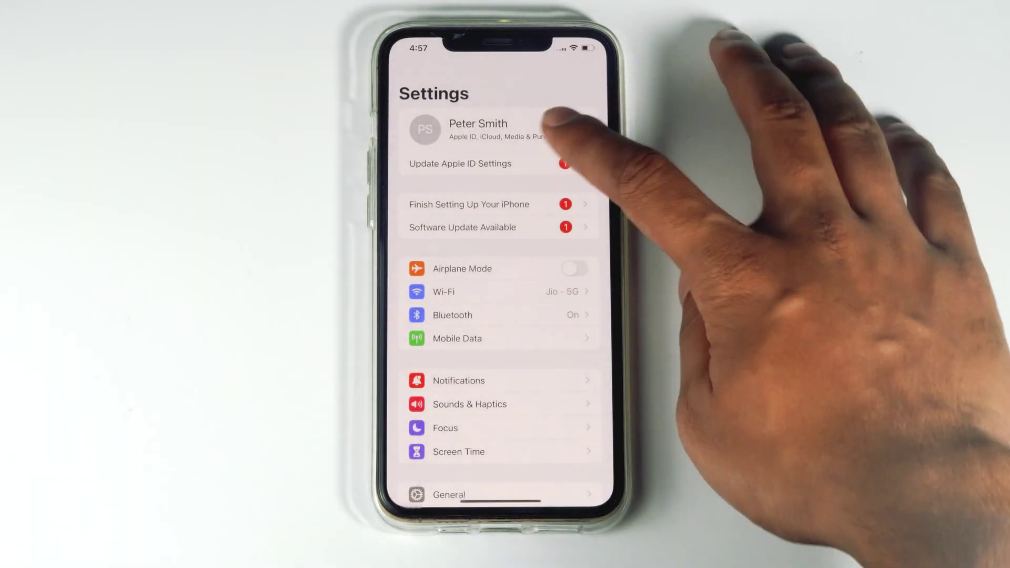
click(505, 129)
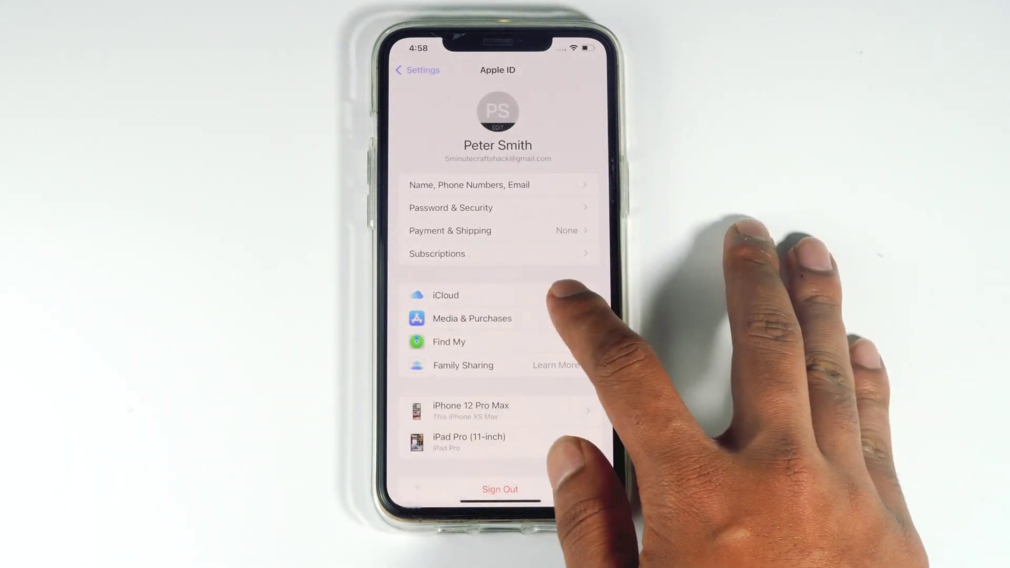
click(552, 295)
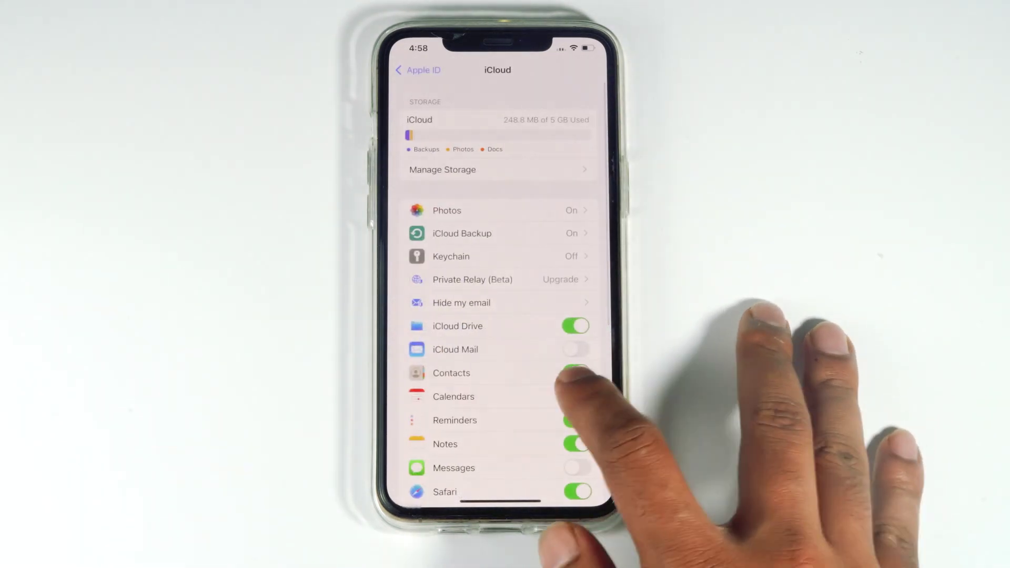
Step: Switch off iCloud Contacts and iCloud Drive, then return to the Apple ID page
click(575, 373)
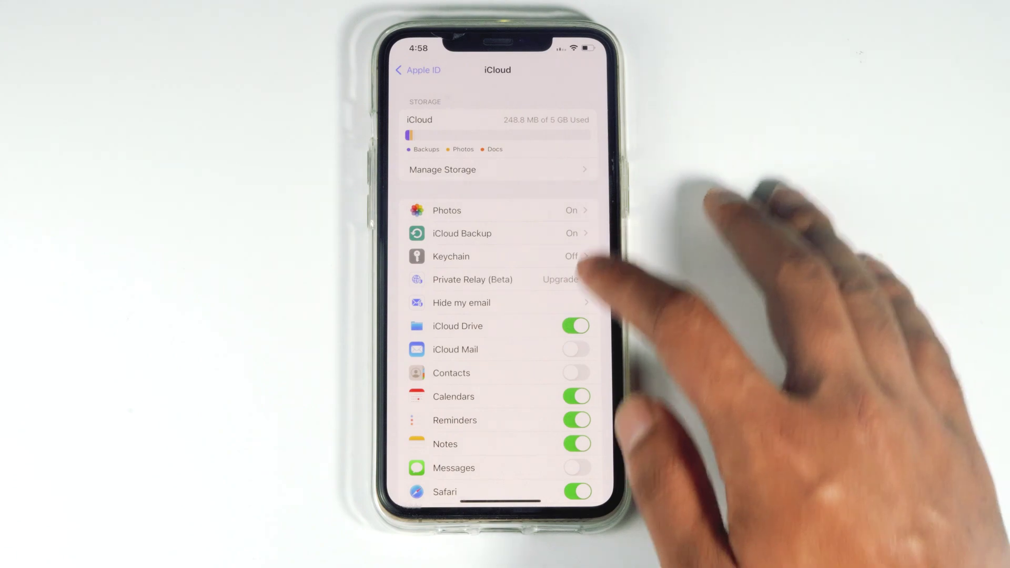
click(577, 325)
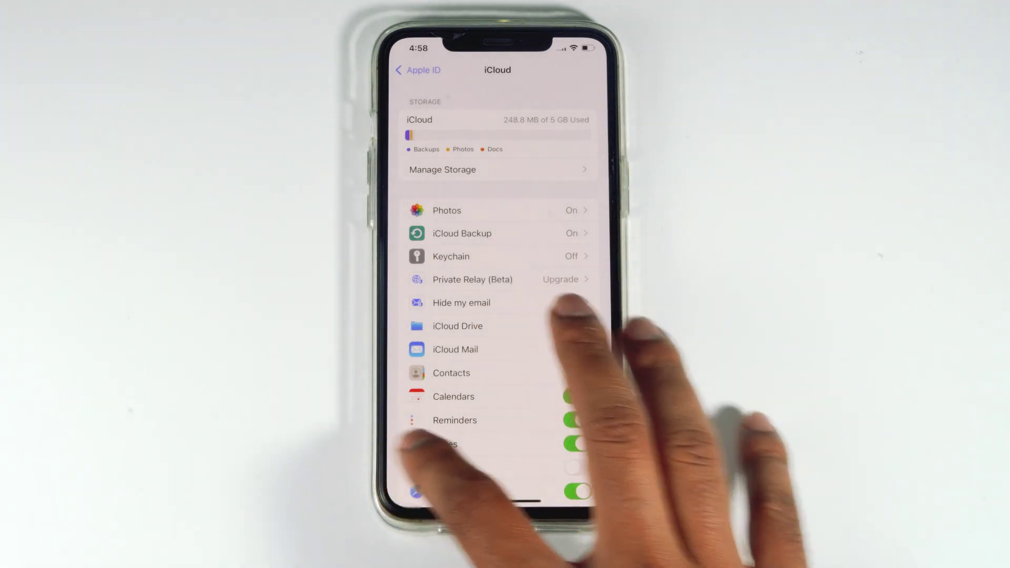
drag(395, 332, 599, 340)
Step: Disable Contacts sync for the Gmail account and choose Delete from My iPhone
drag(394, 355, 600, 355)
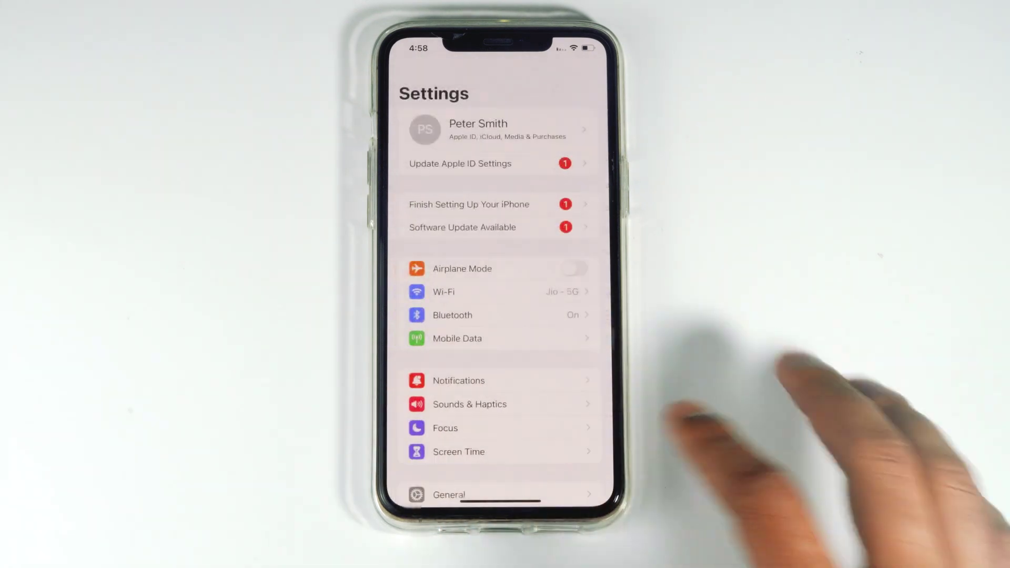
scroll(497, 315, down, 5)
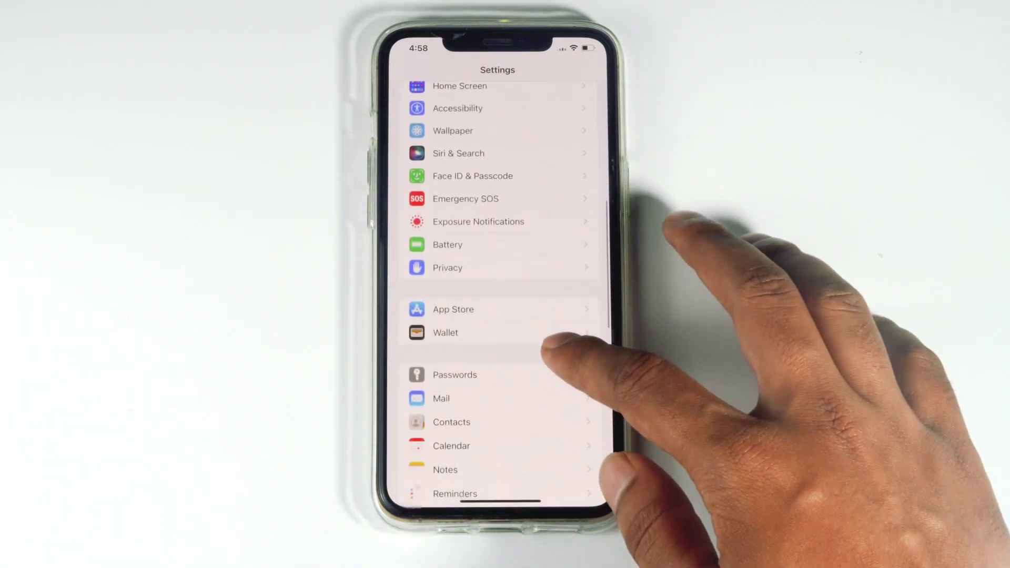
click(474, 421)
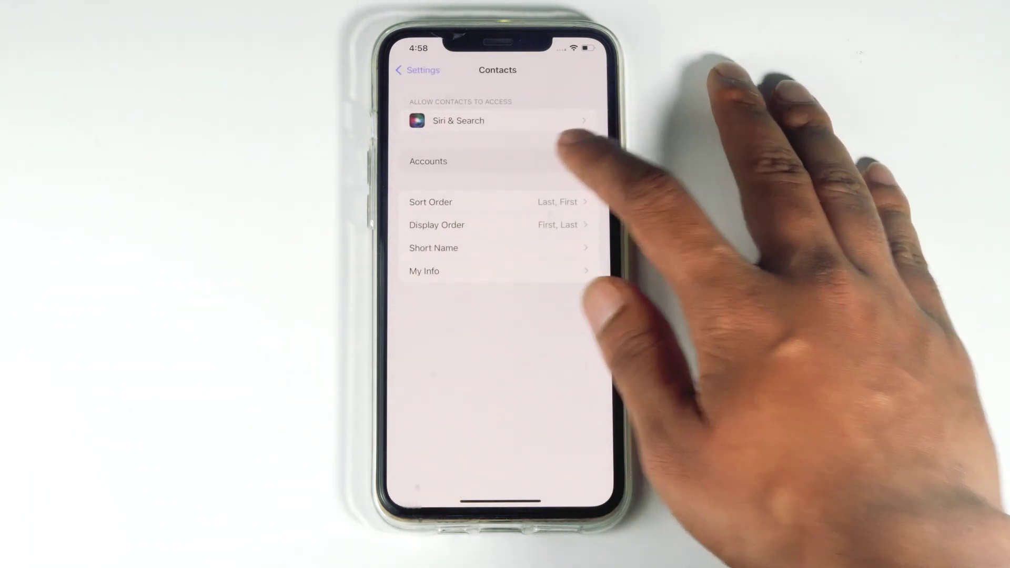
click(497, 161)
click(565, 149)
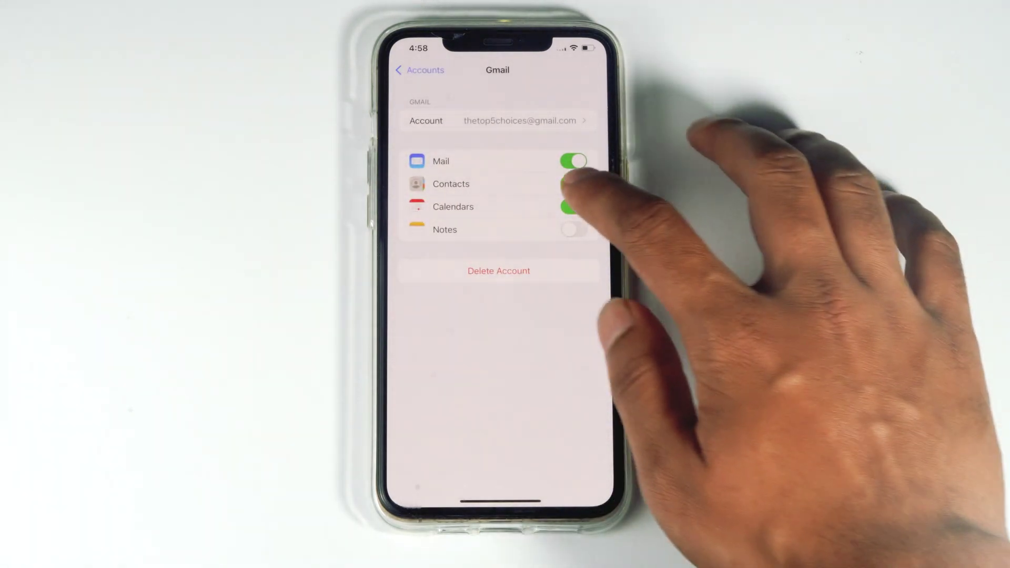
click(574, 183)
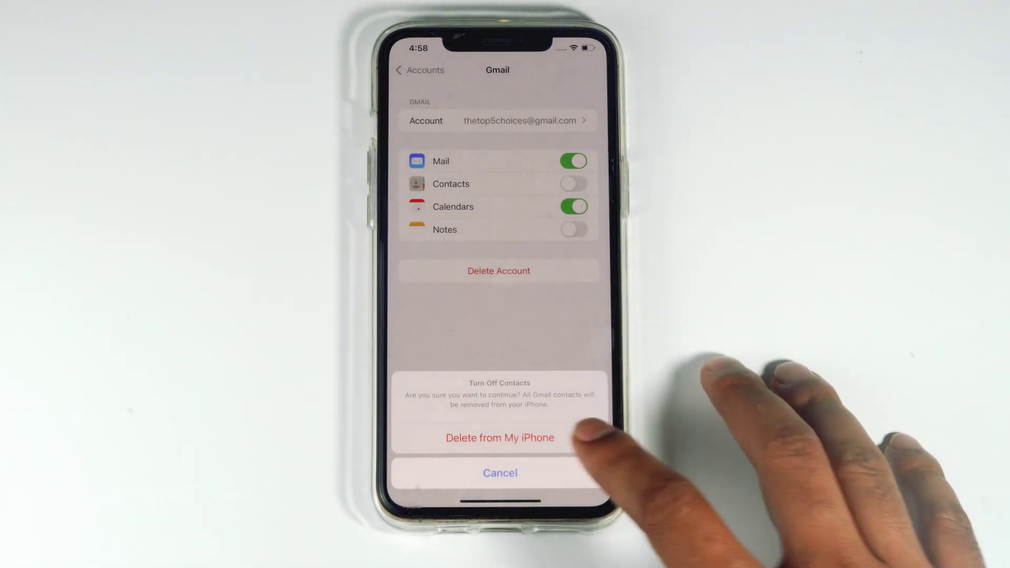
click(545, 437)
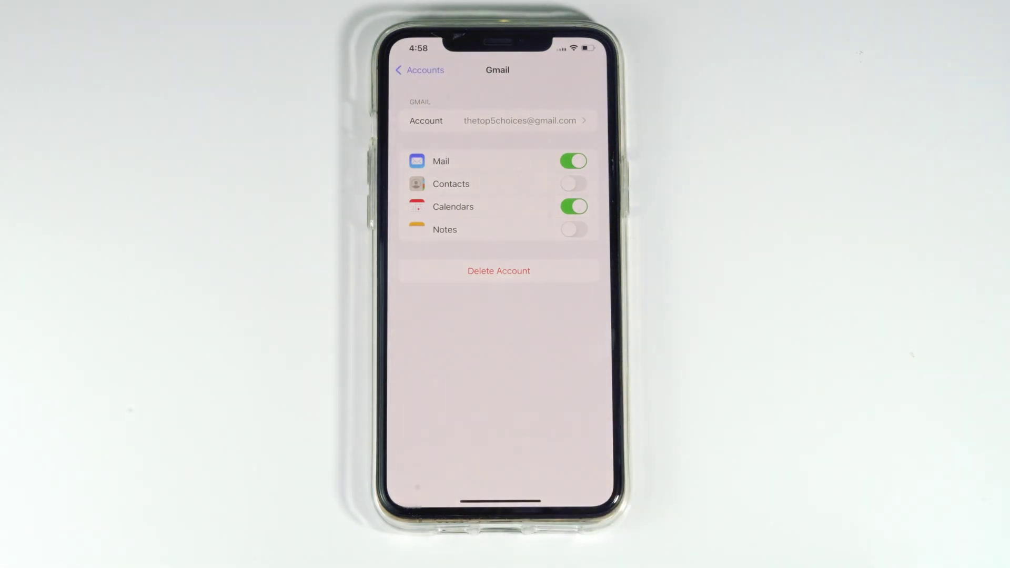